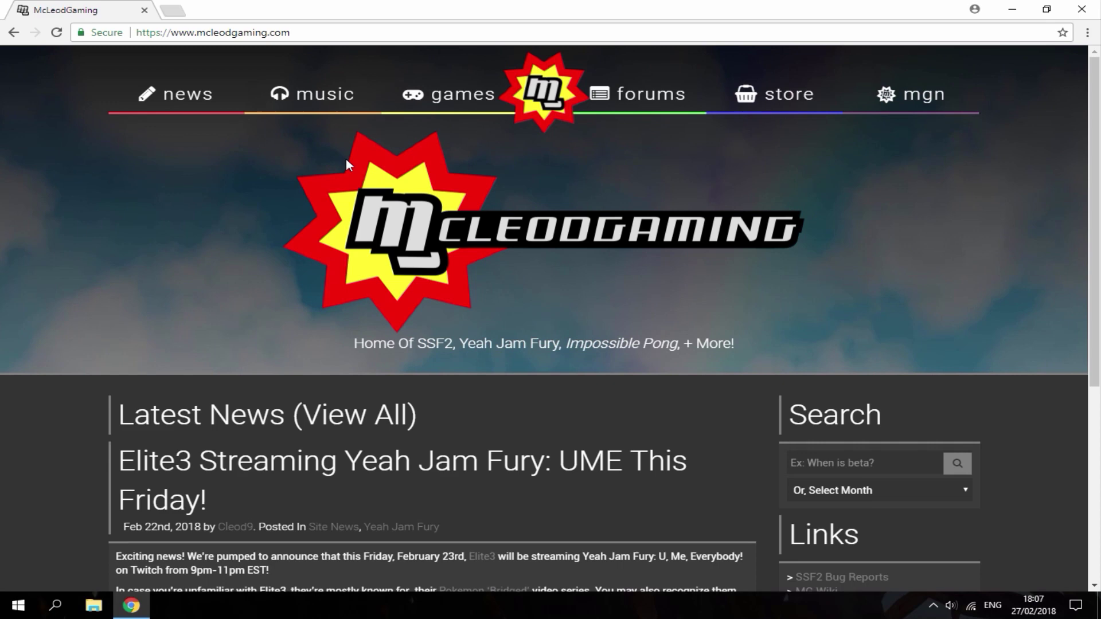
Step: Open the Super Smash Flash 2 game page from the McLeodGaming site's games section
click(455, 104)
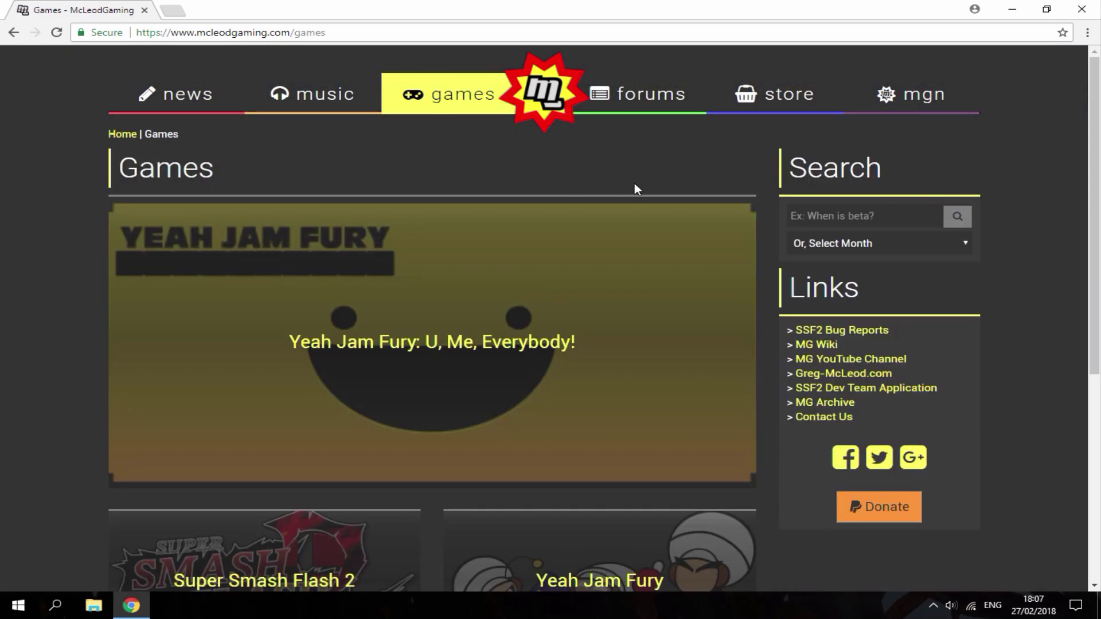
scroll(631, 182, down, 2)
scroll(20, 229, down, 2)
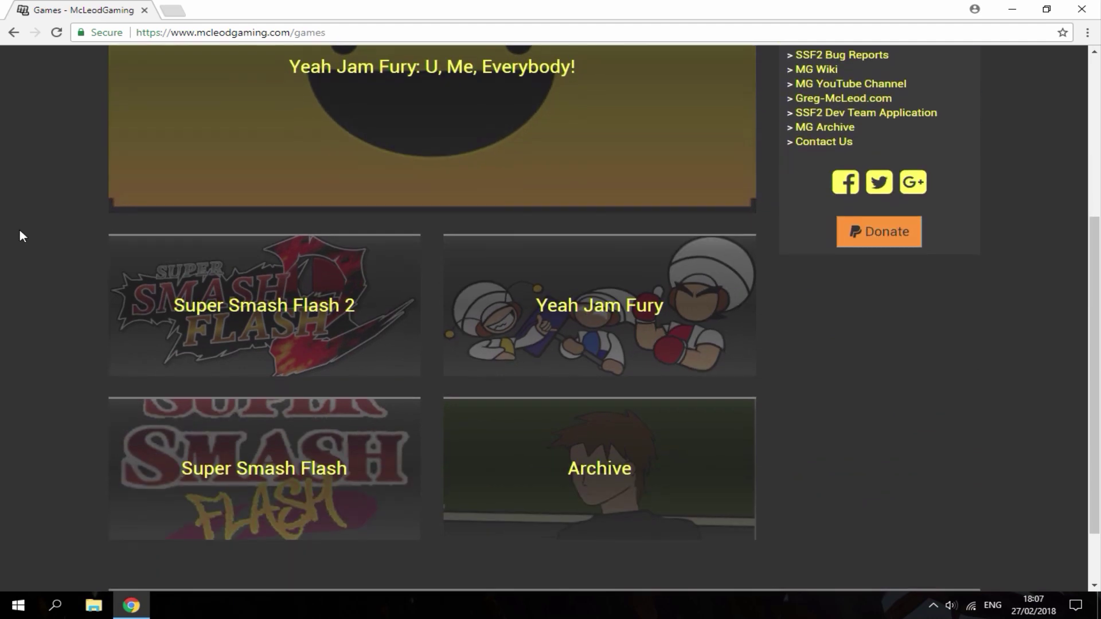
scroll(19, 229, down, 1)
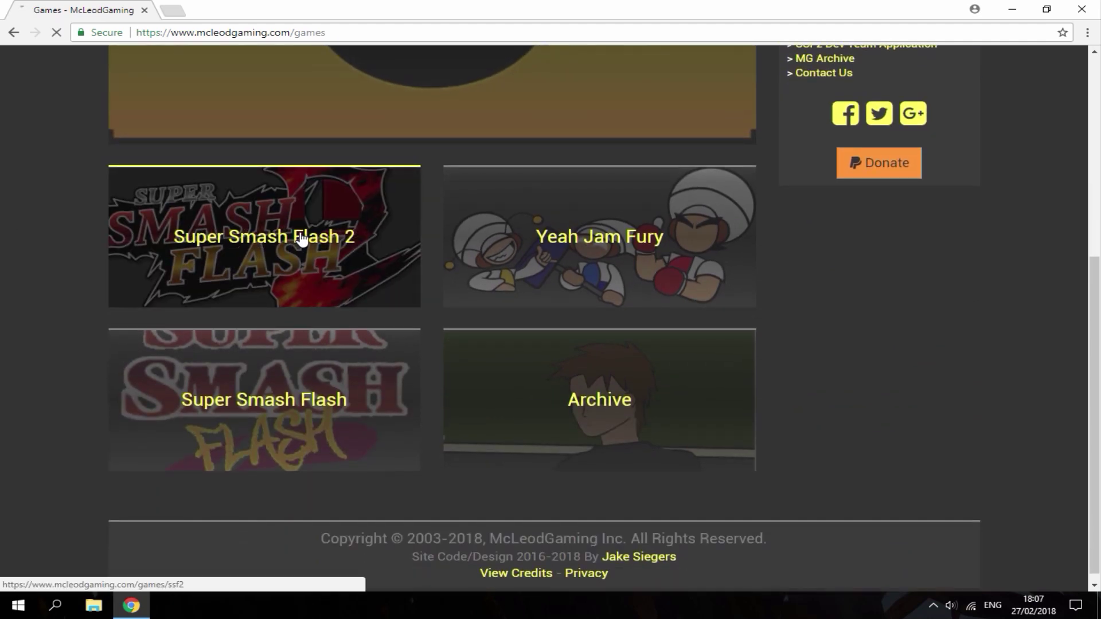
Step: Go to the Super Smash Flash 2 downloads and open the Windows (Portable) version of SSF2 Beta 1.0.3.2 in a new tab
scroll(302, 234, down, 3)
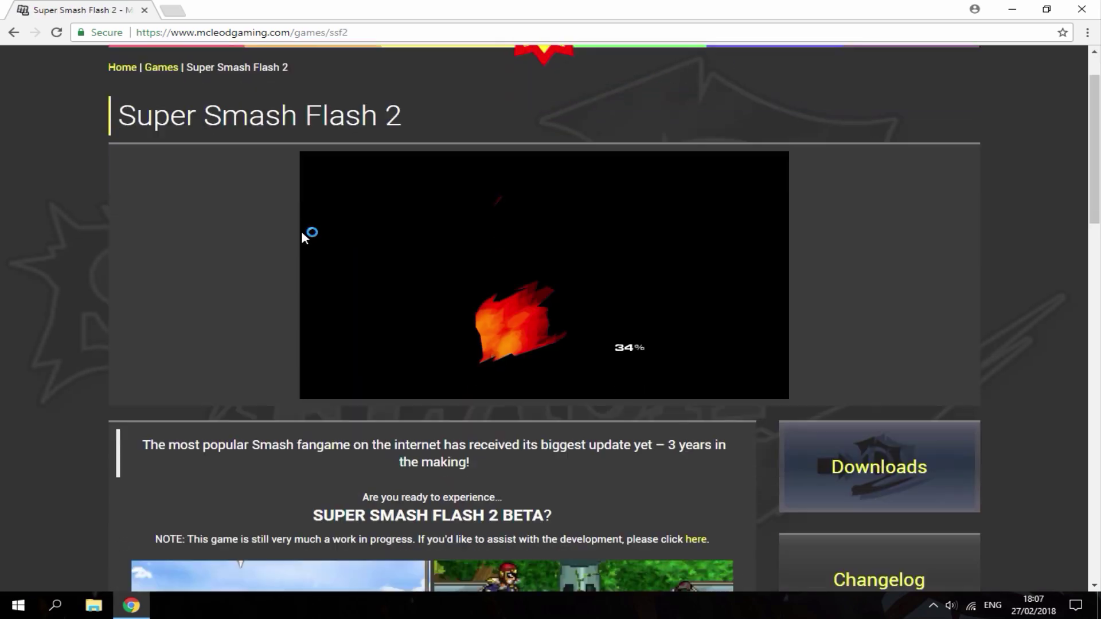
scroll(303, 232, down, 1)
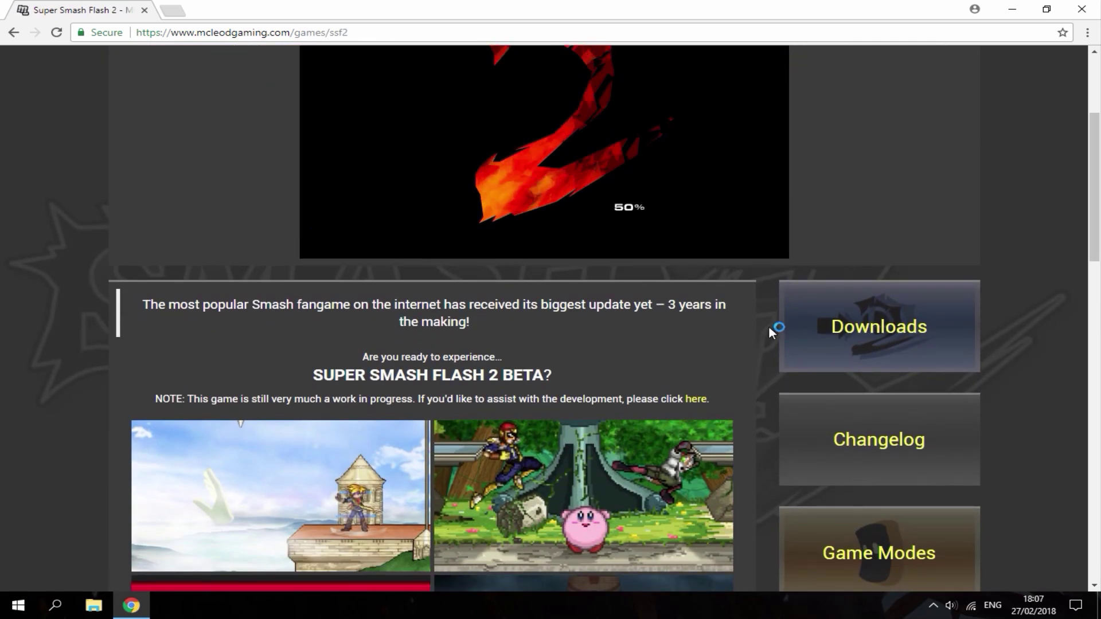
click(902, 330)
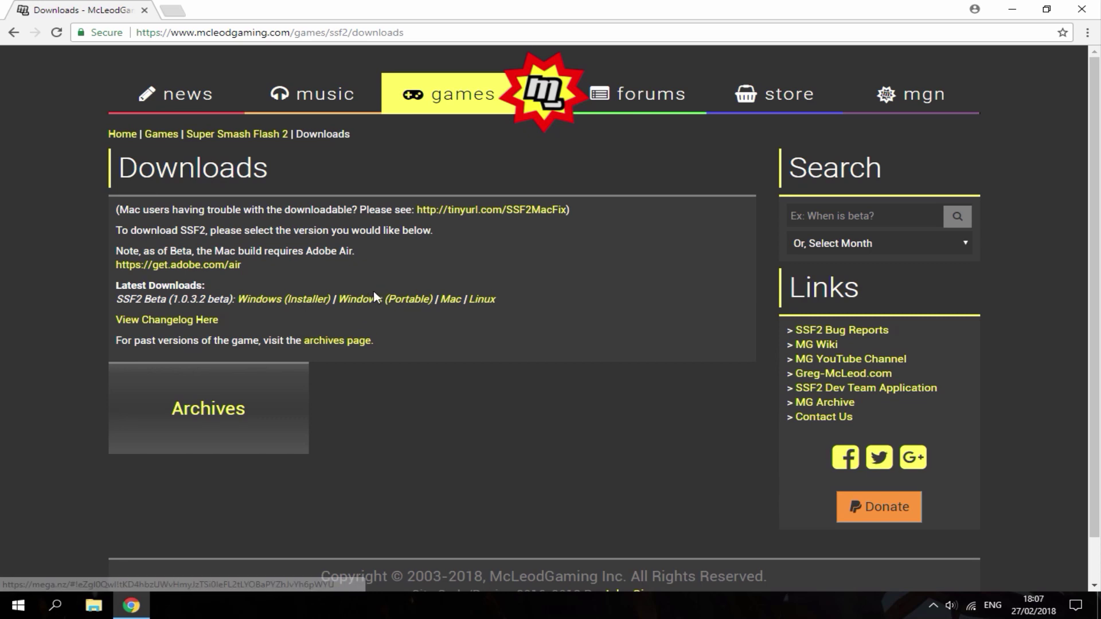
middle_click(370, 307)
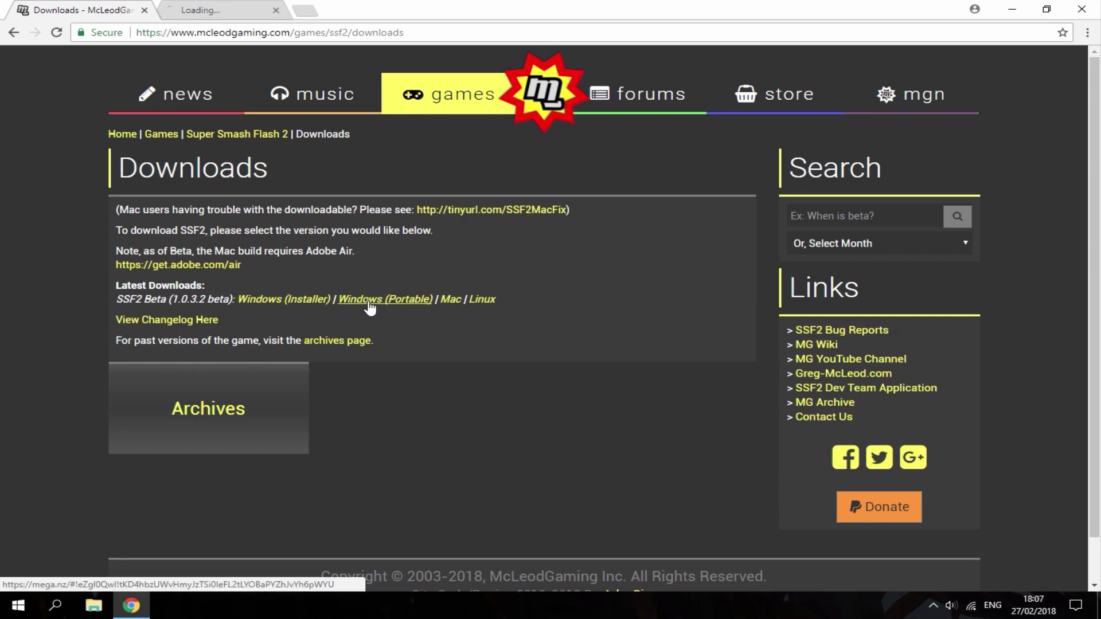
key(ctrl+Tab)
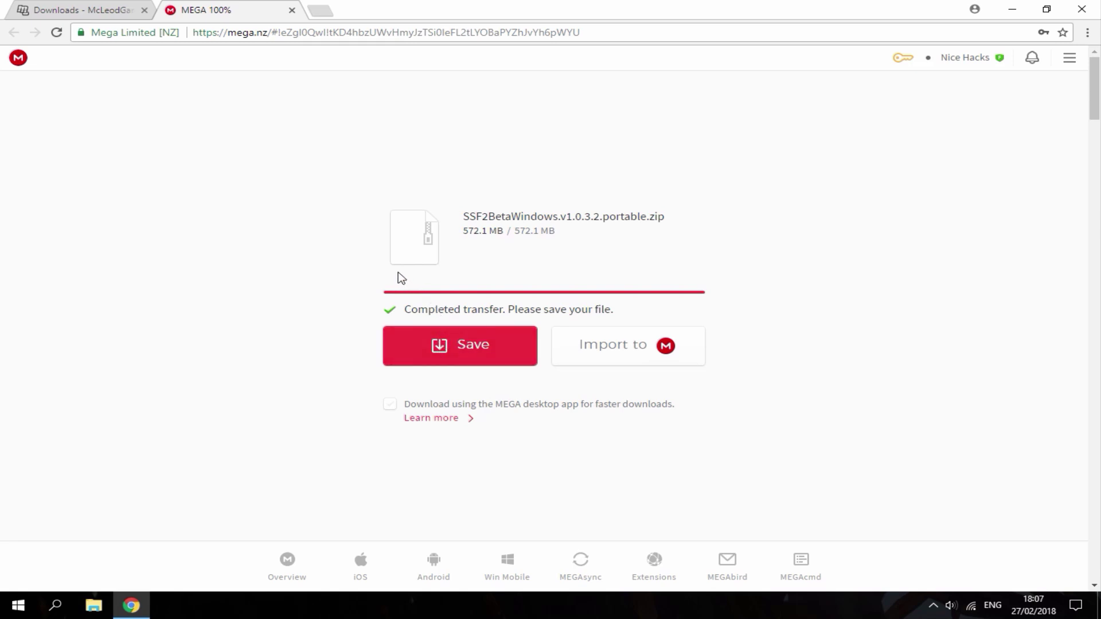
Step: Switch to File Explorer and extract SSF2BetaWindows.v1.0.3.2.portable.zip in Downloads to a folder of the same name
click(94, 606)
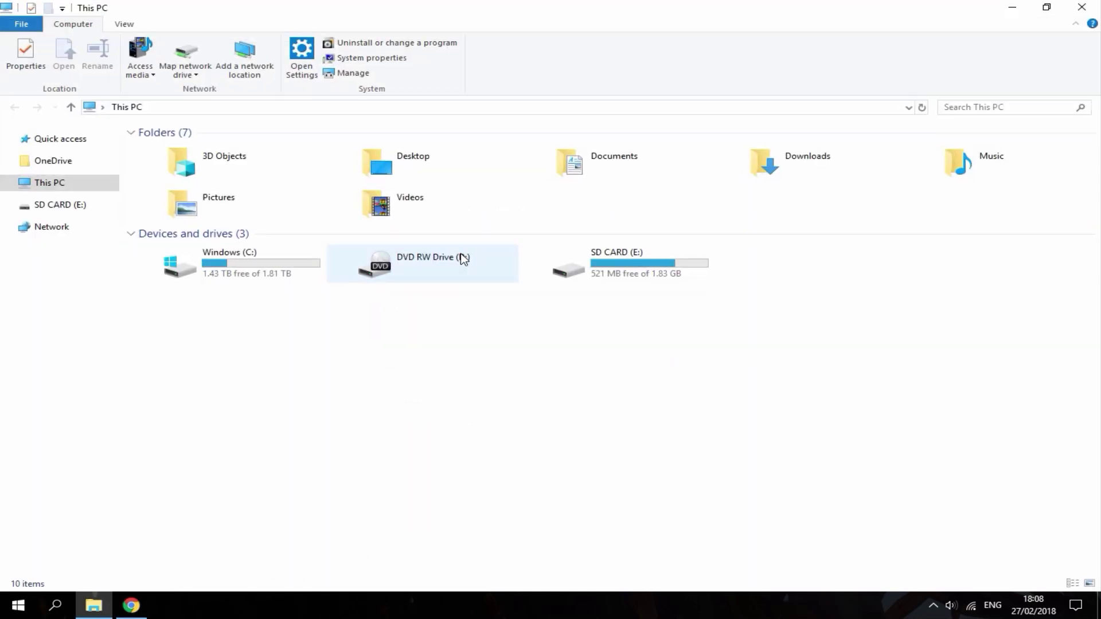
double_click(779, 173)
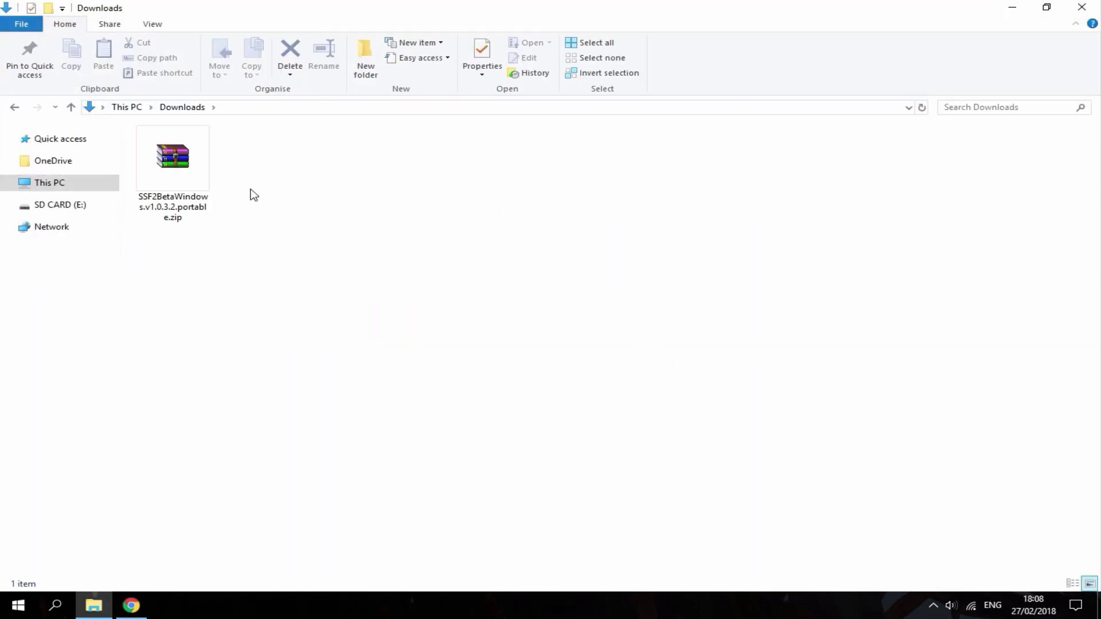
click(205, 171)
right_click(192, 160)
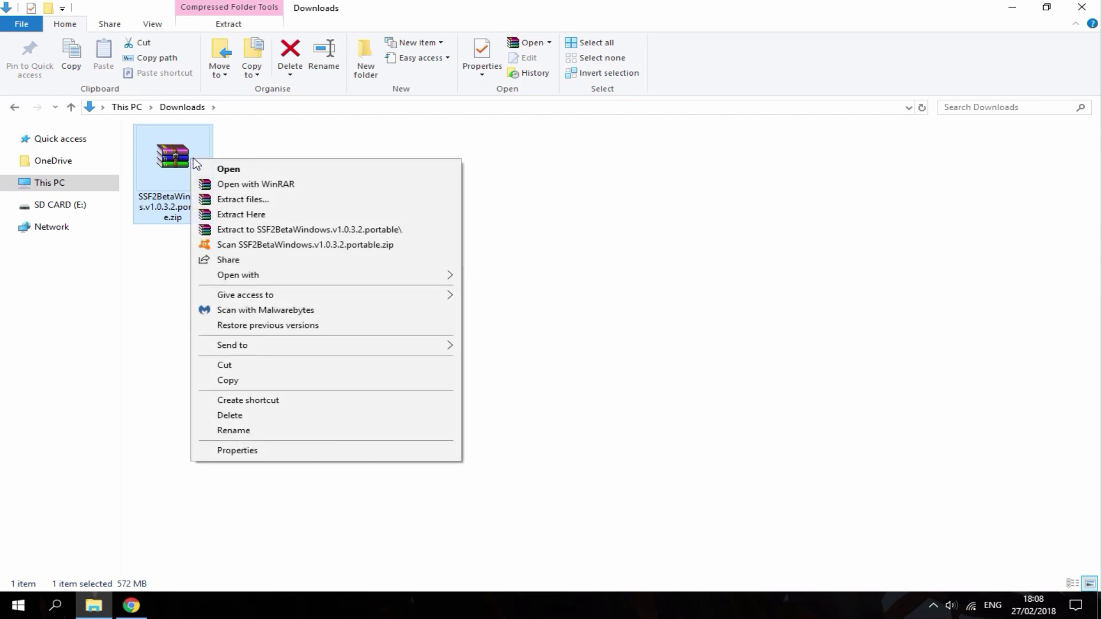
click(274, 229)
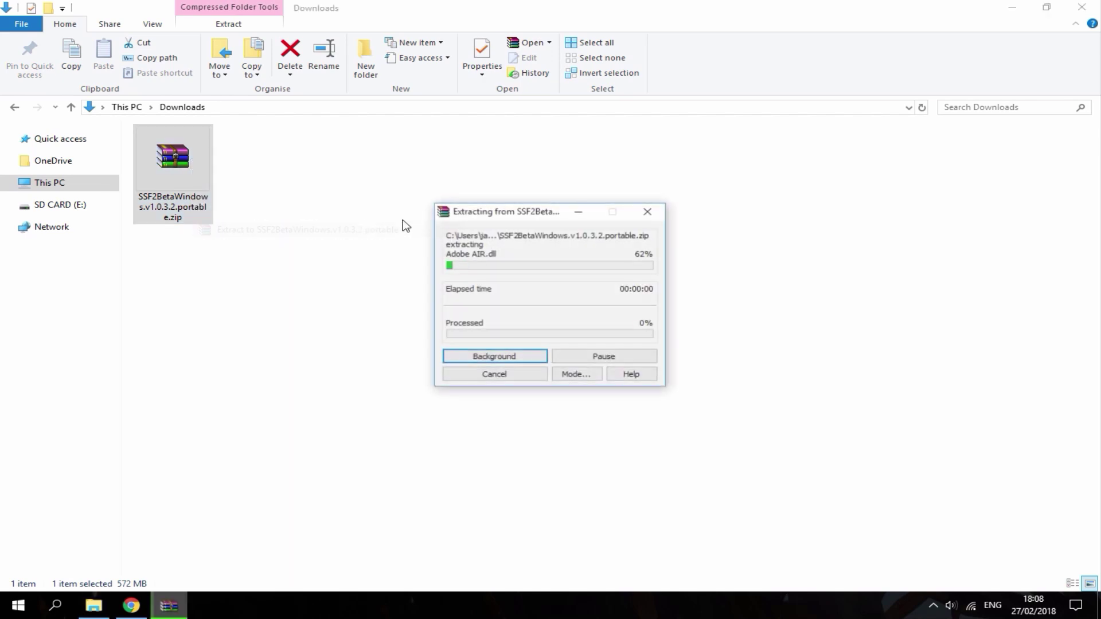
click(345, 219)
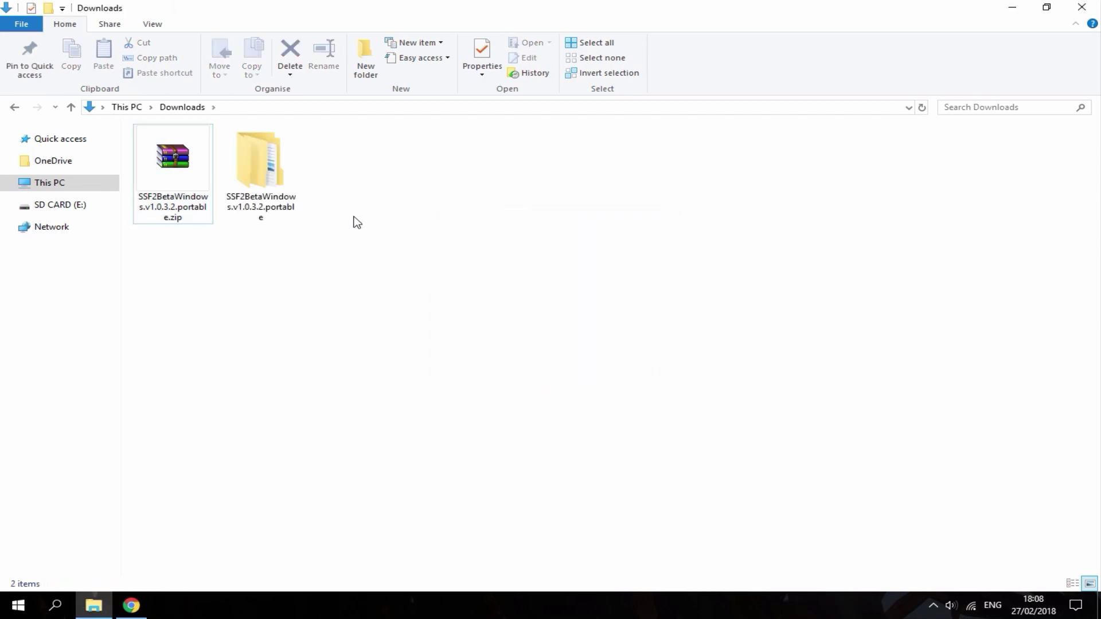
Step: Open the extracted SSF2BetaWindows.v1.0.3.2.portable folder and examine its data and icons subfolders
double_click(267, 174)
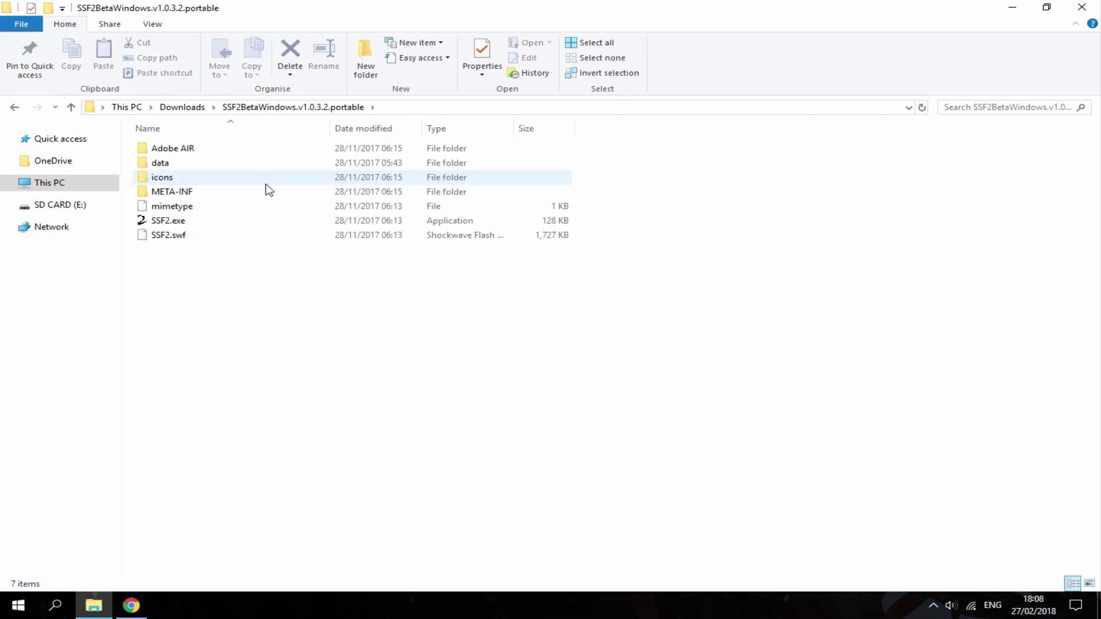
double_click(179, 162)
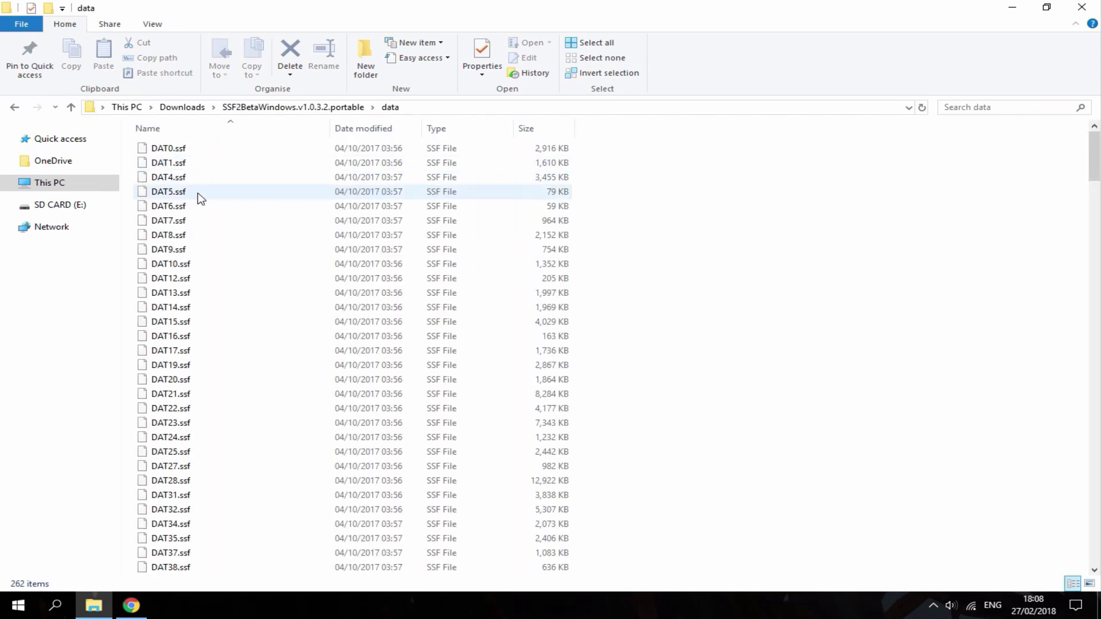
key(alt+Left)
double_click(179, 178)
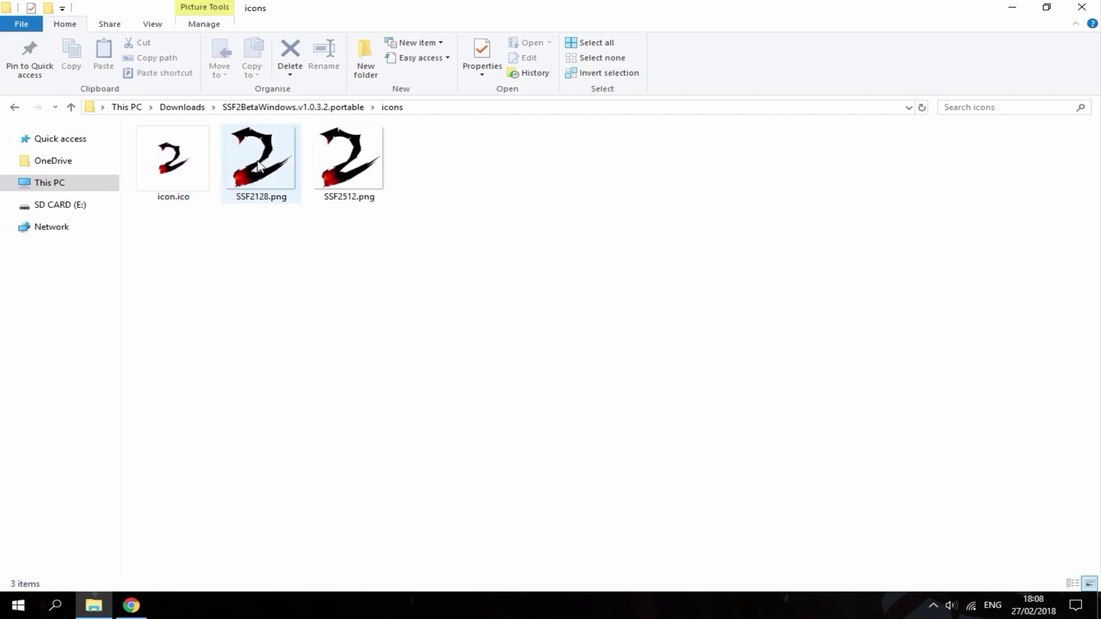
click(13, 109)
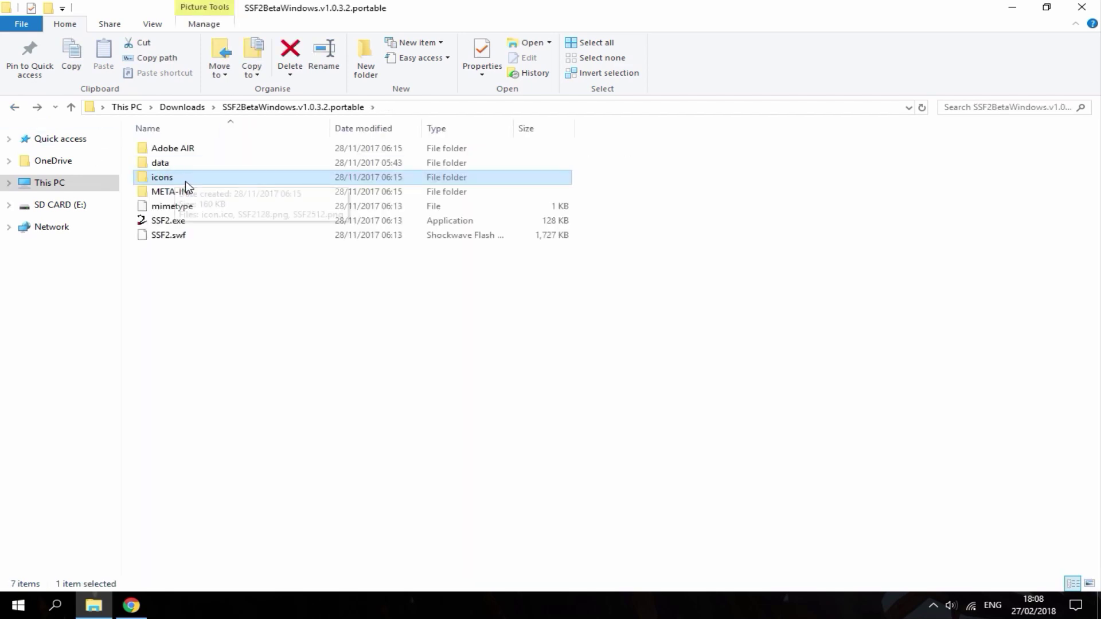
Step: Launch SSF2.exe, enter the game's main menu and make it full screen
click(191, 224)
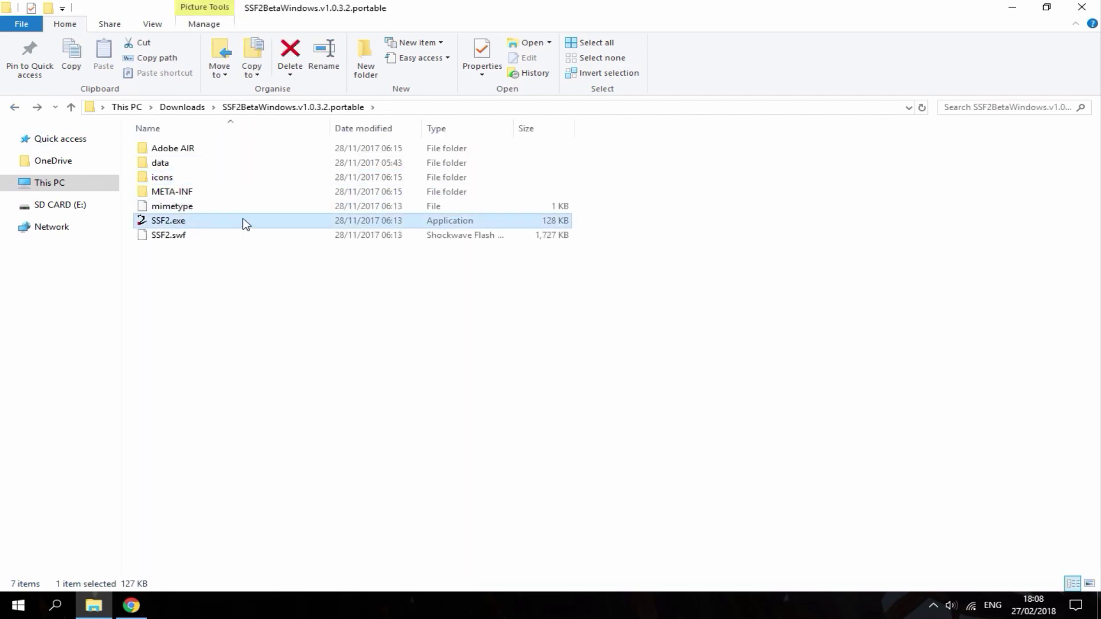
double_click(214, 225)
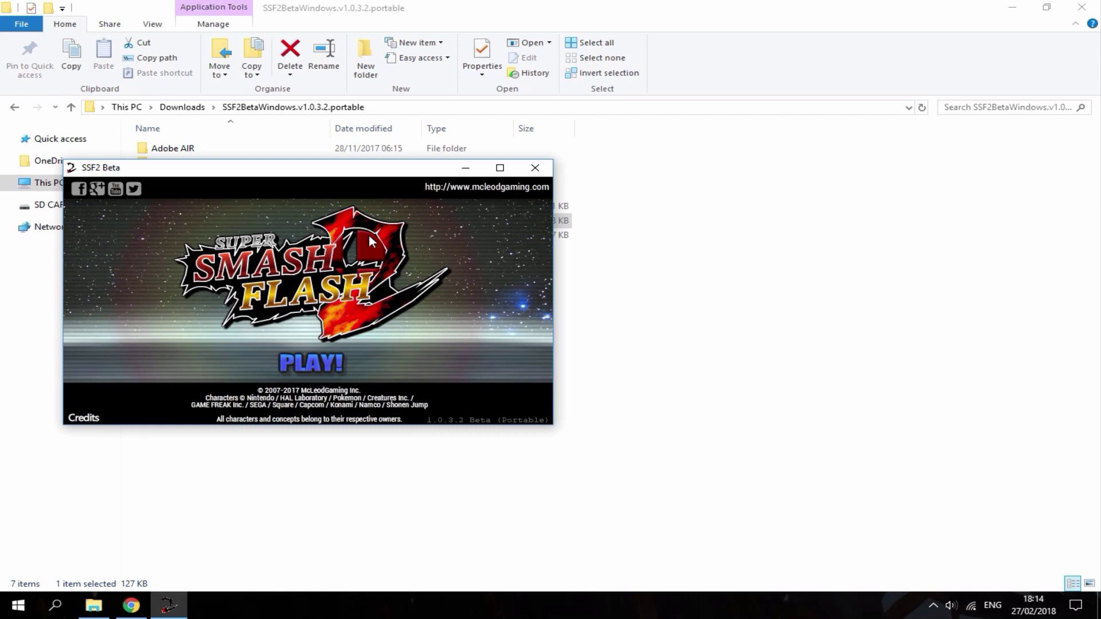
click(317, 368)
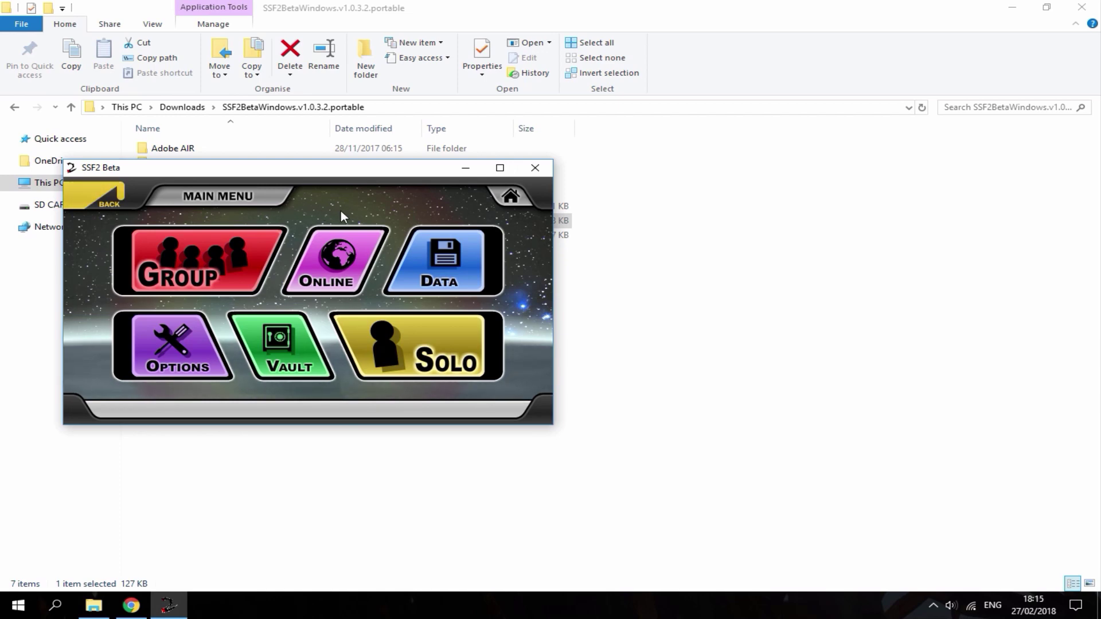
key(F11)
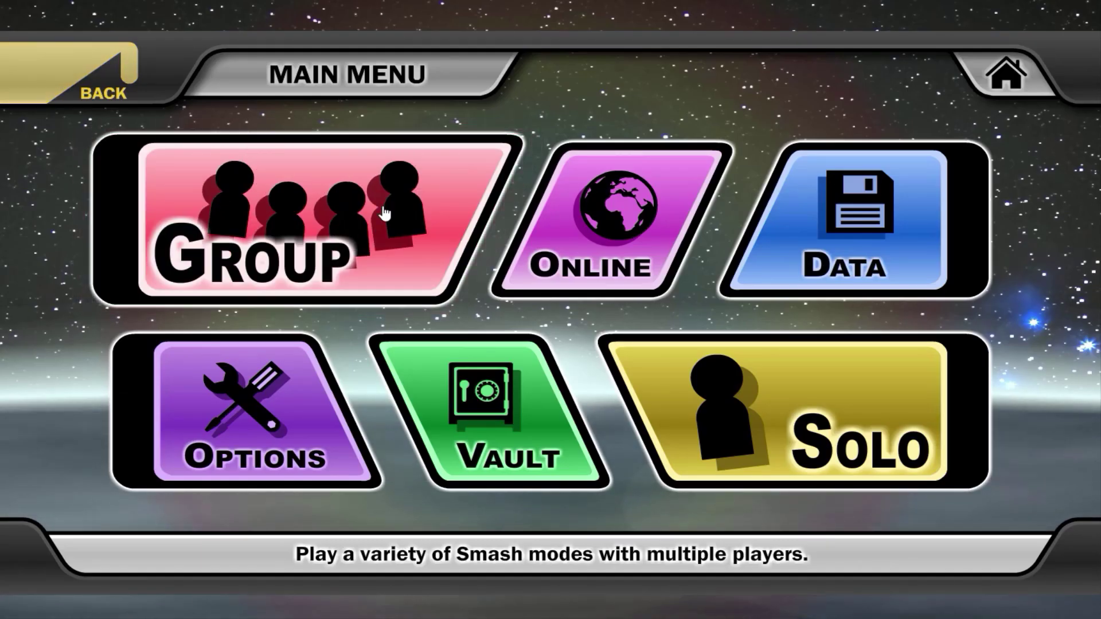
Step: Set up a Group Smash match and choose Kirby as the Player 1 fighter
click(355, 157)
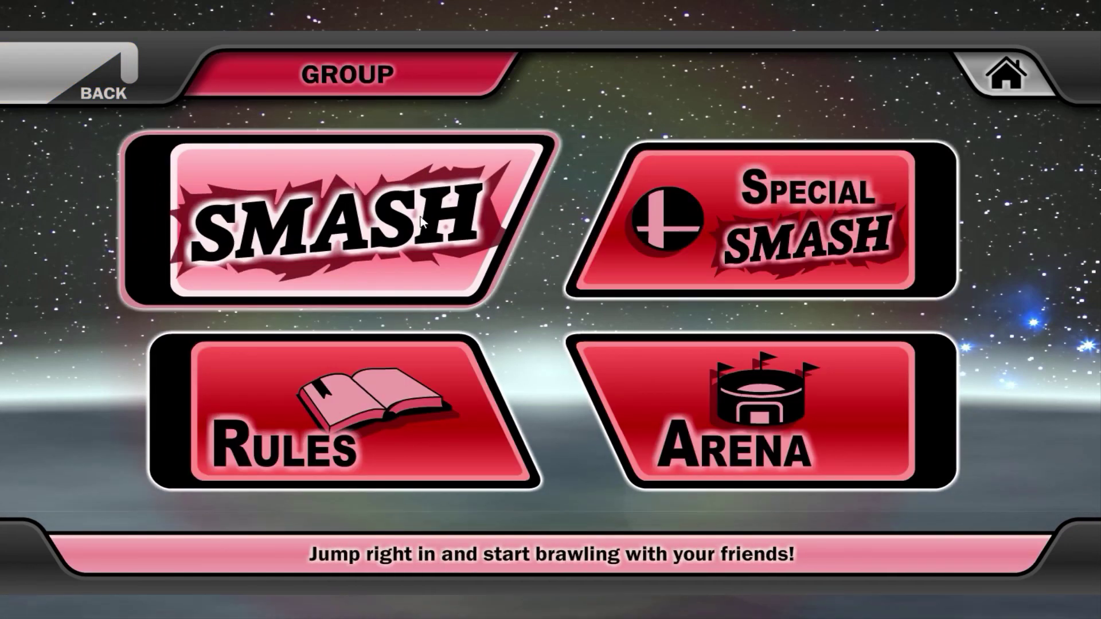
click(374, 248)
click(209, 461)
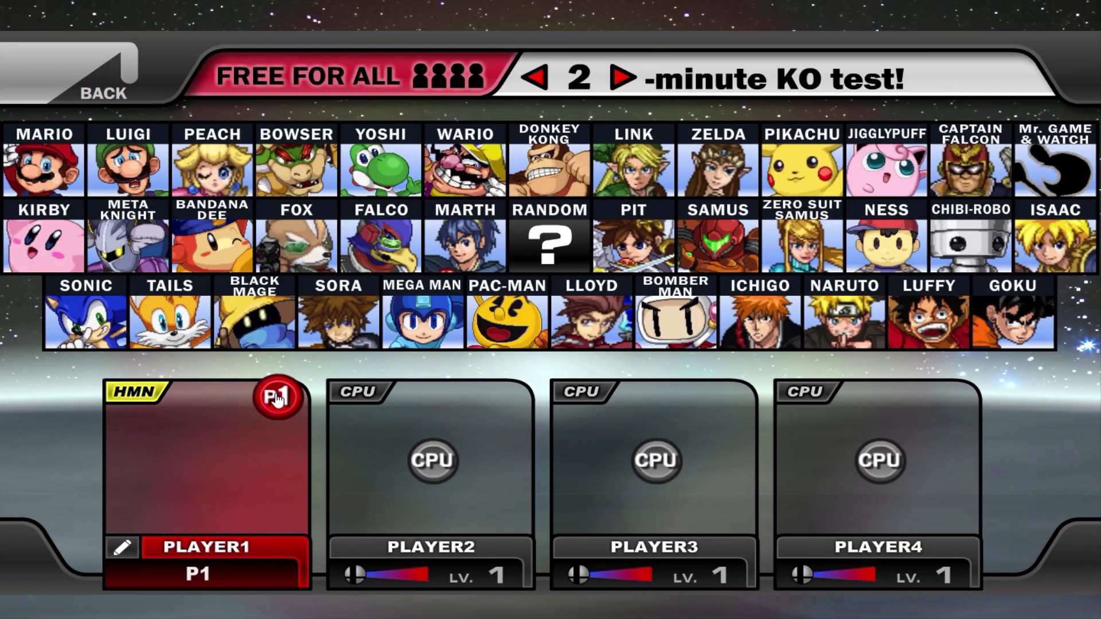
click(40, 250)
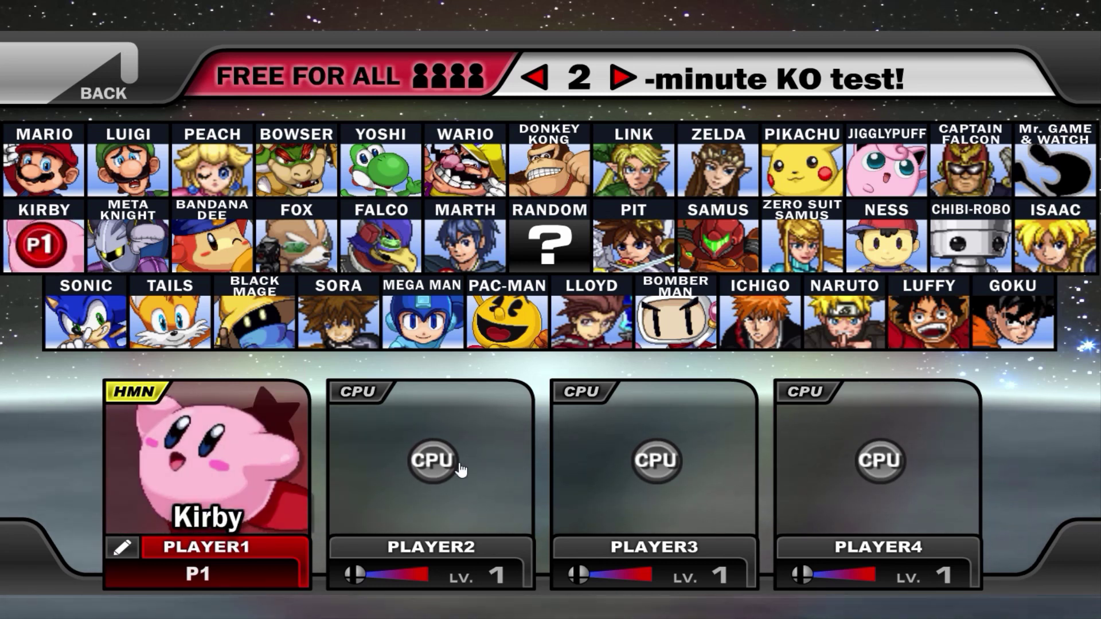
Step: Assign Mega Man, PAC-MAN and Naruto as the CPU fighters for players 2, 3 and 4
click(445, 464)
click(439, 335)
click(656, 461)
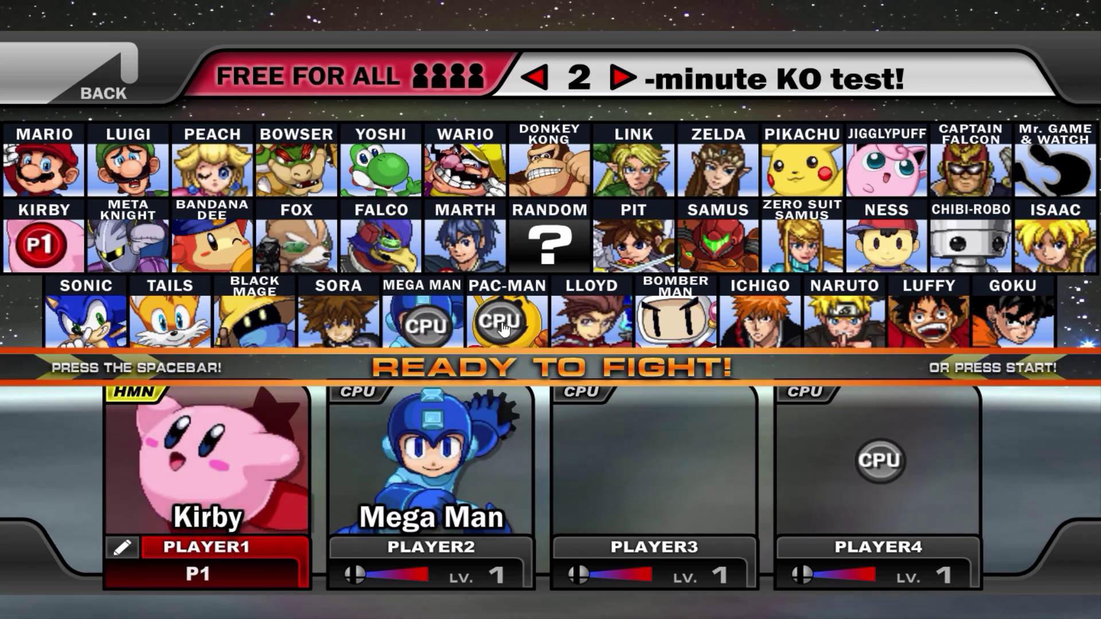
click(504, 325)
click(880, 461)
click(830, 326)
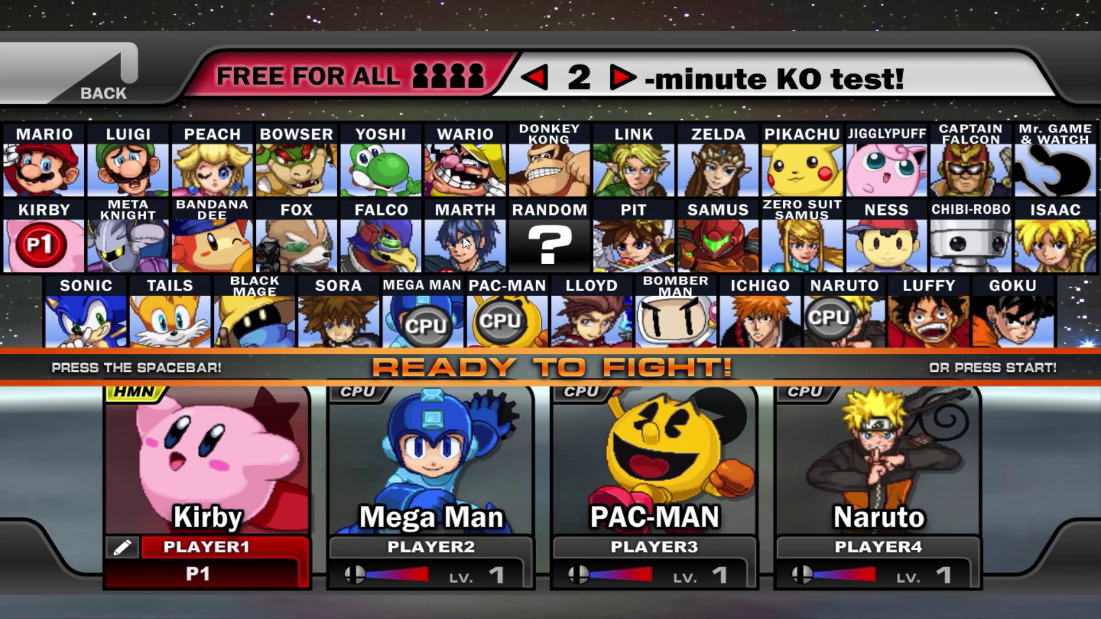
Step: Proceed to stage selection and start the free-for-all match on the Dracula's Castle stage
key(space)
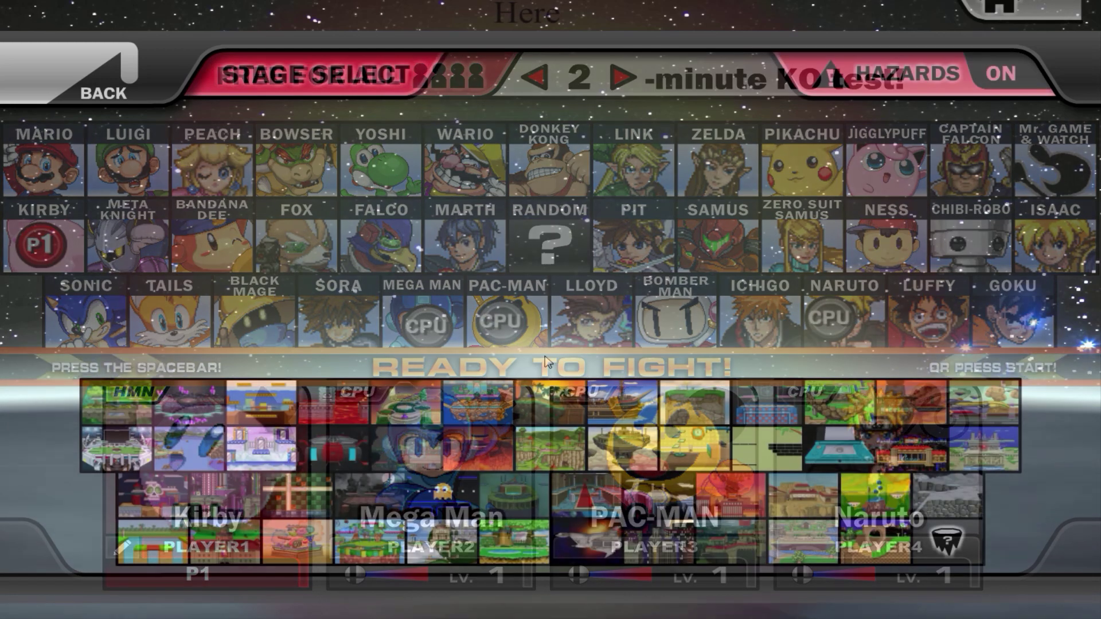
key(space)
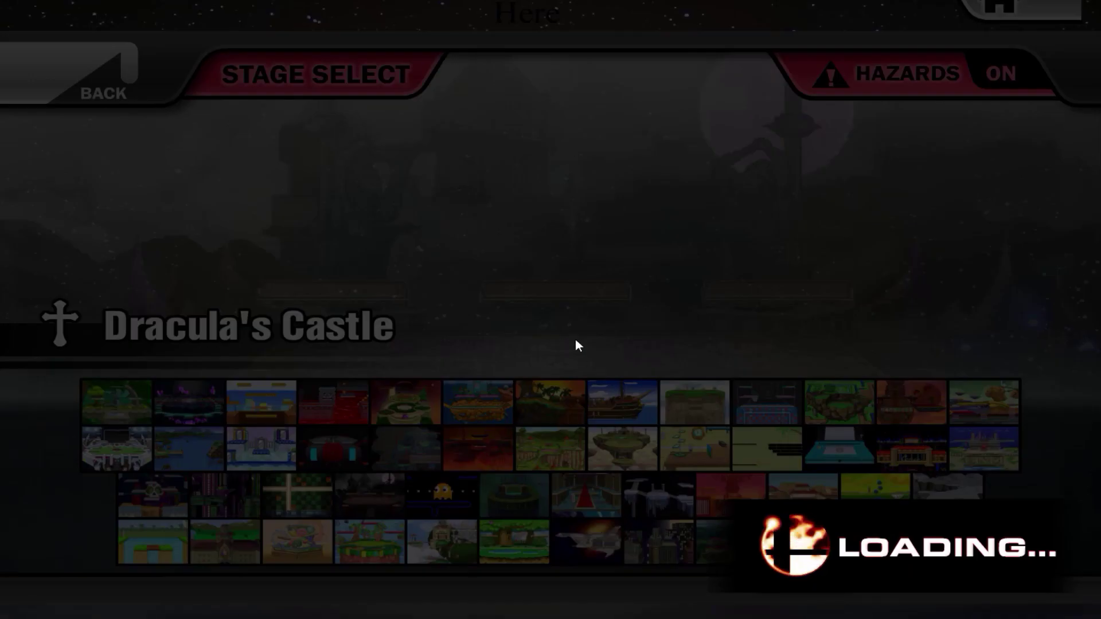
Step: Play the two-minute match as Kirby, moving and jumping around the stage against the three CPU fighters until time runs out
key(w)
key(w)
key(w)
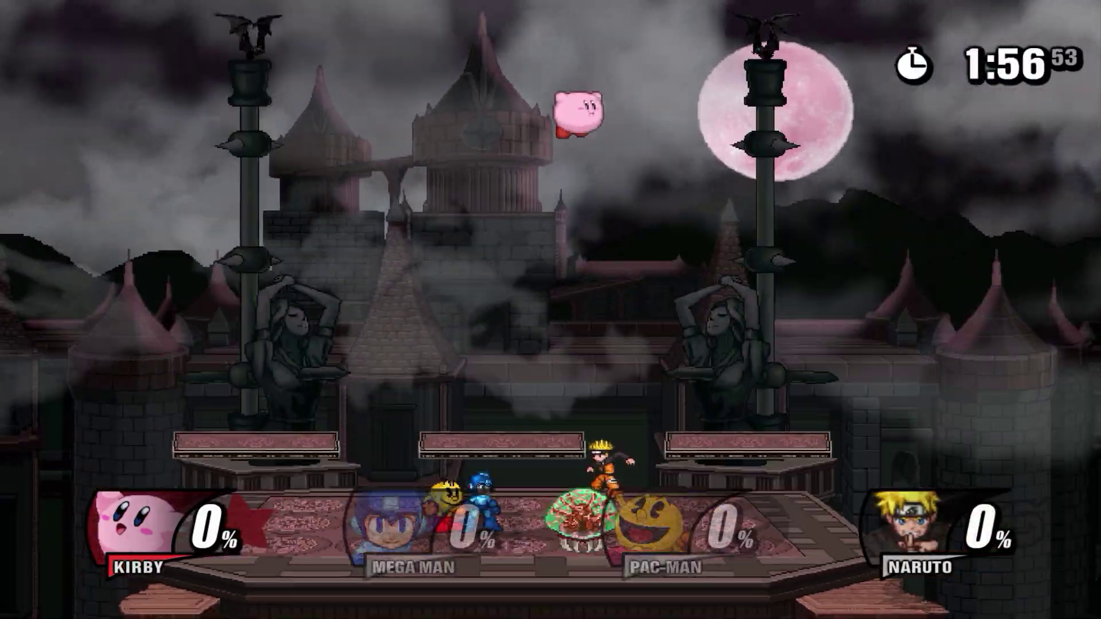
key(d)
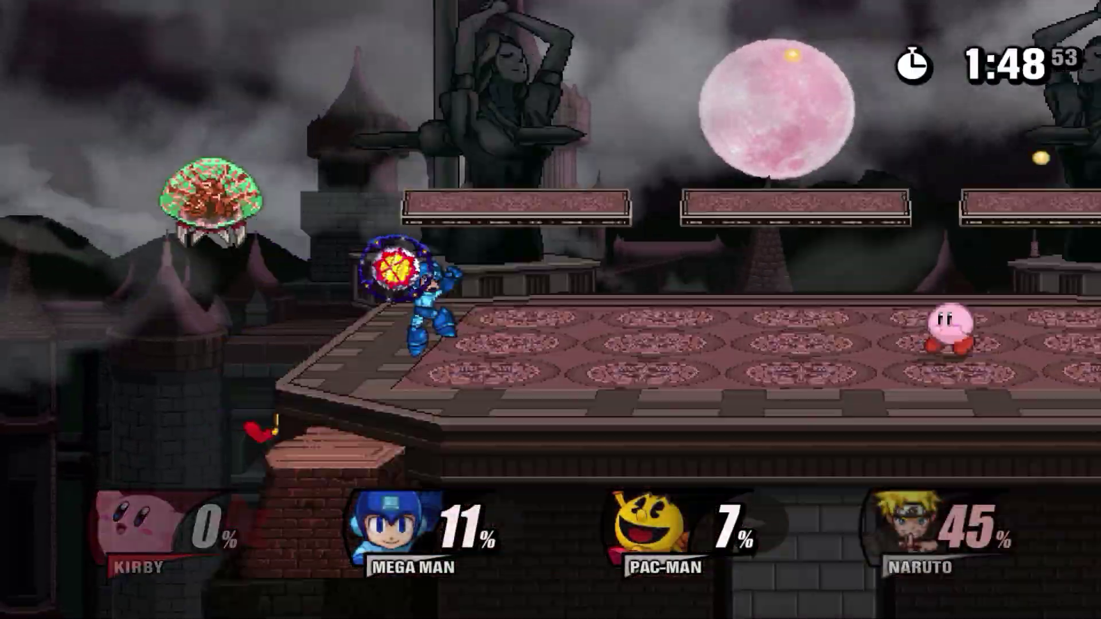
key(w)
key(w)
key(w)
key(a)
key(d)
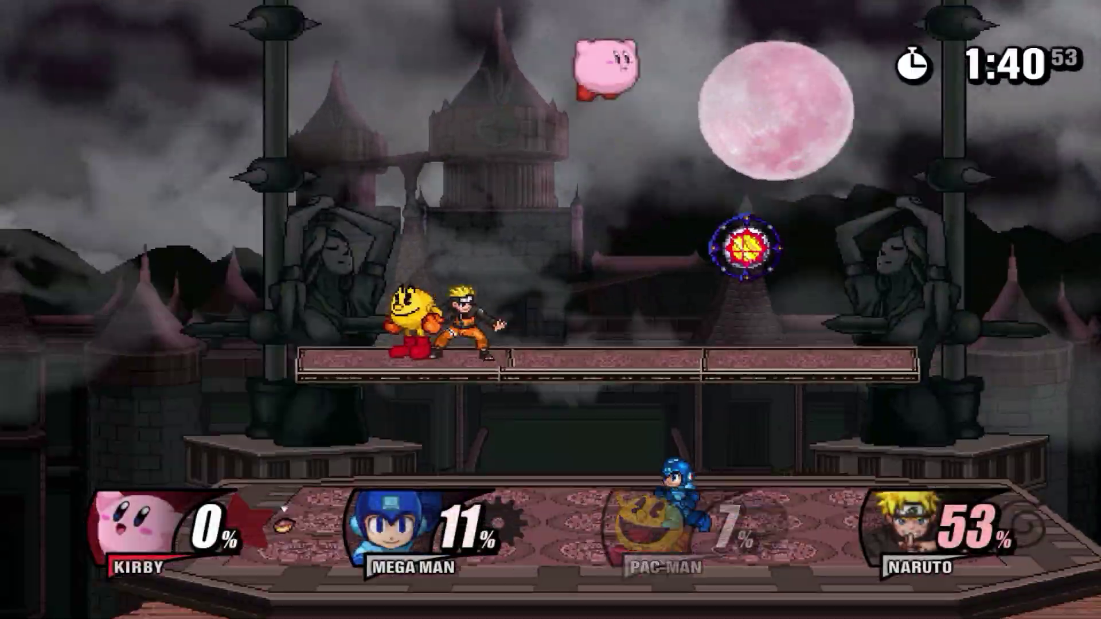
key(s)
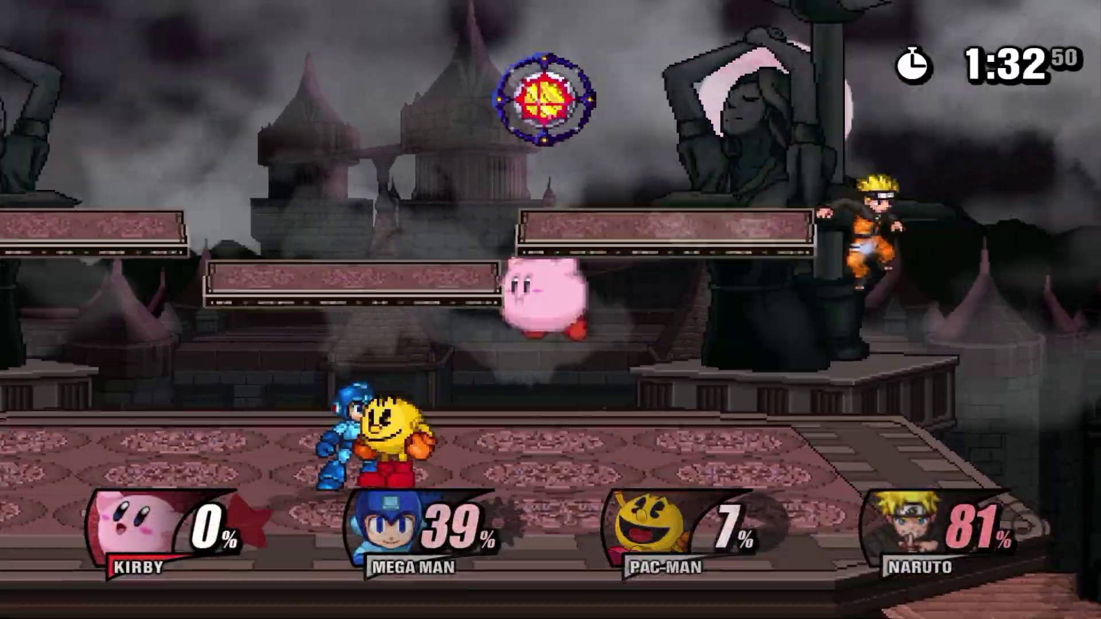
key(d)
key(w)
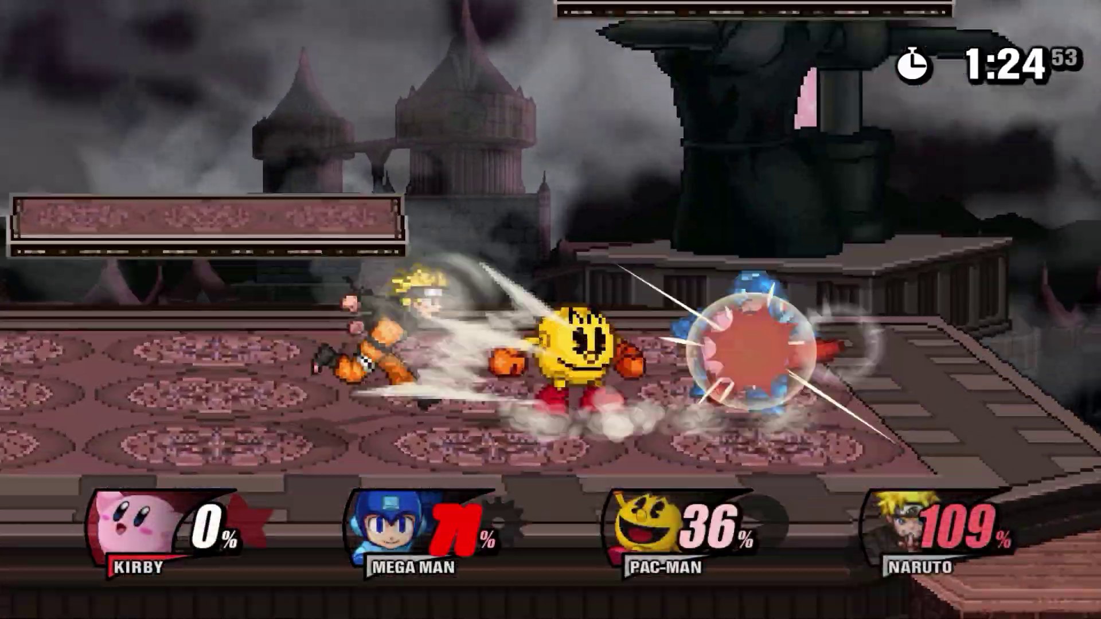
key(d)
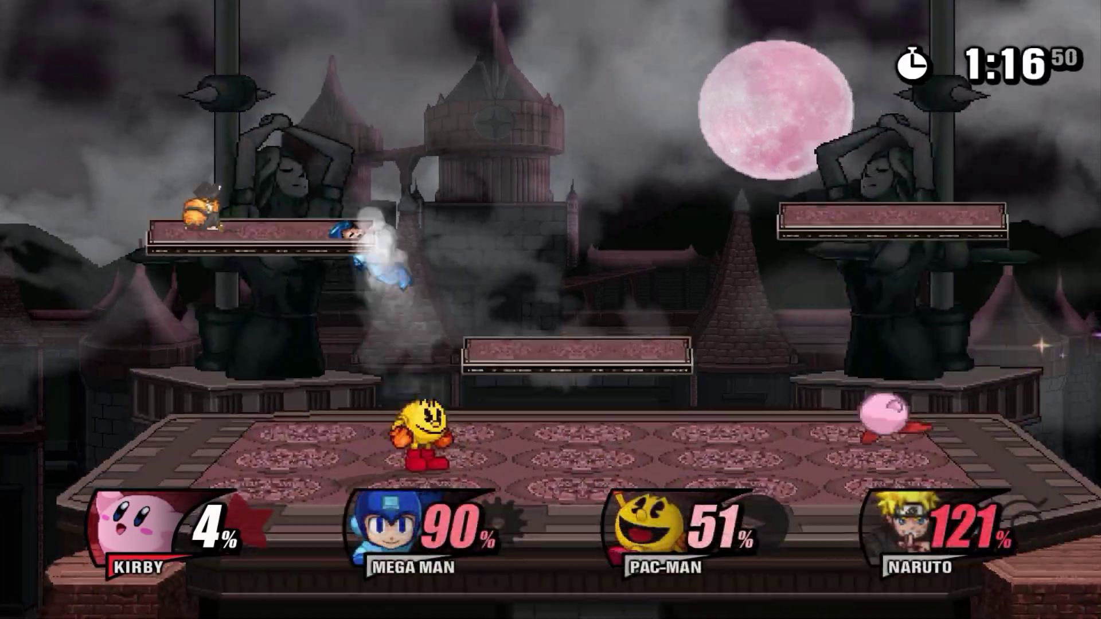
key(a)
key(w)
key(d)
key(w)
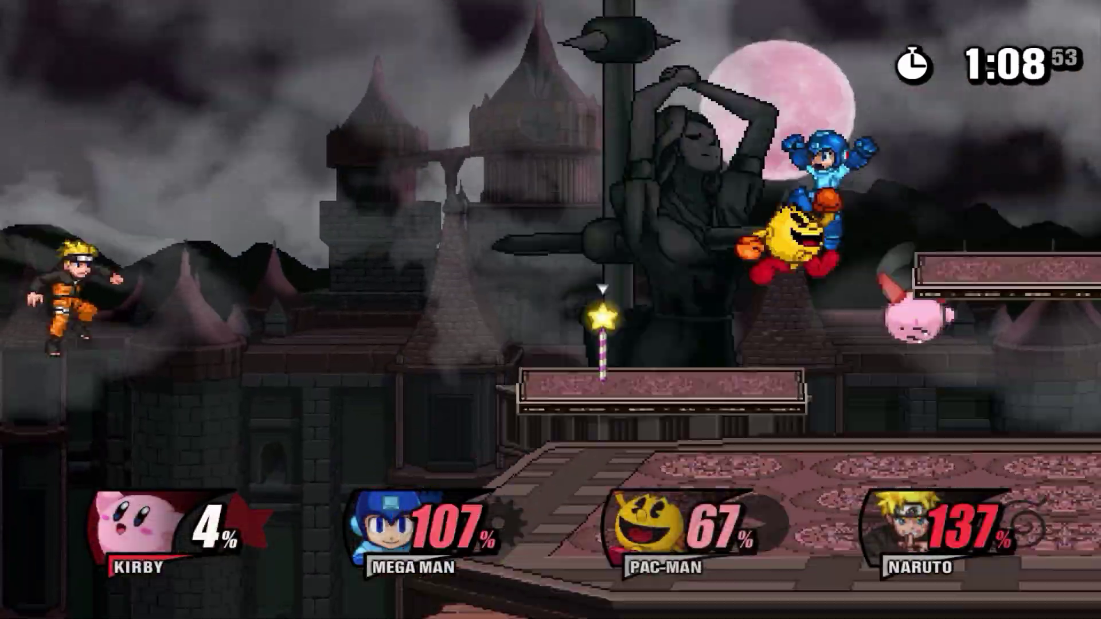
key(a)
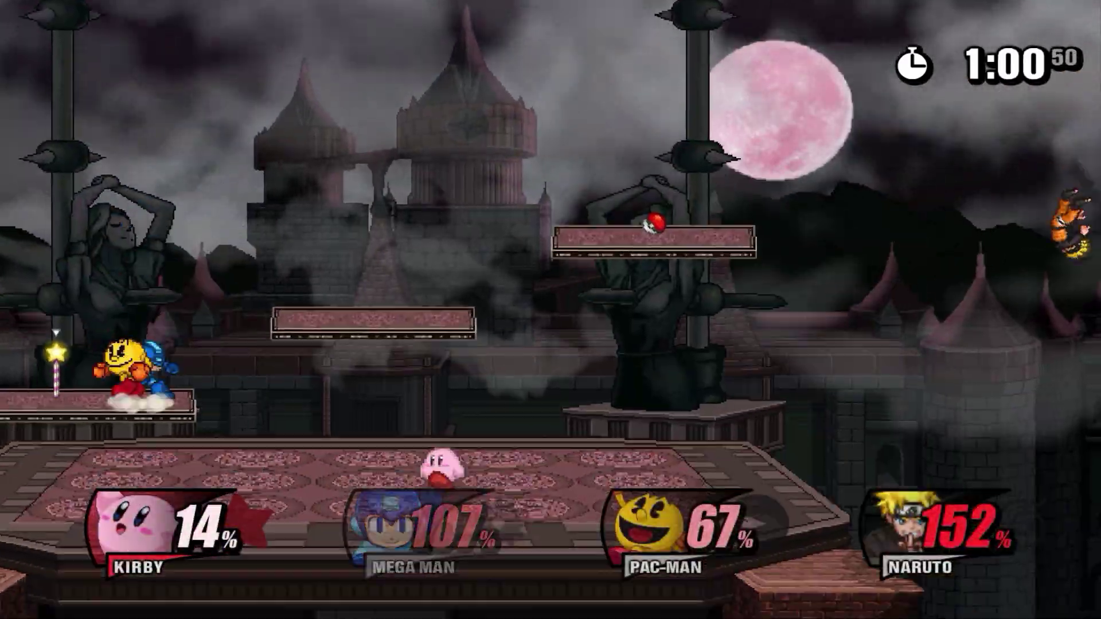
key(a)
key(w)
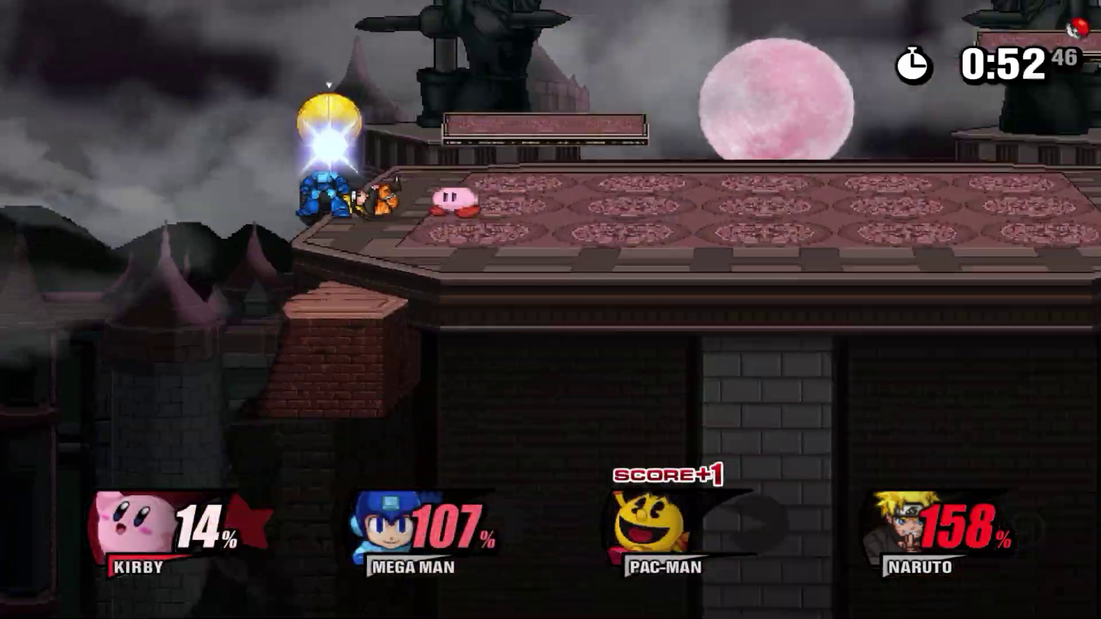
key(d)
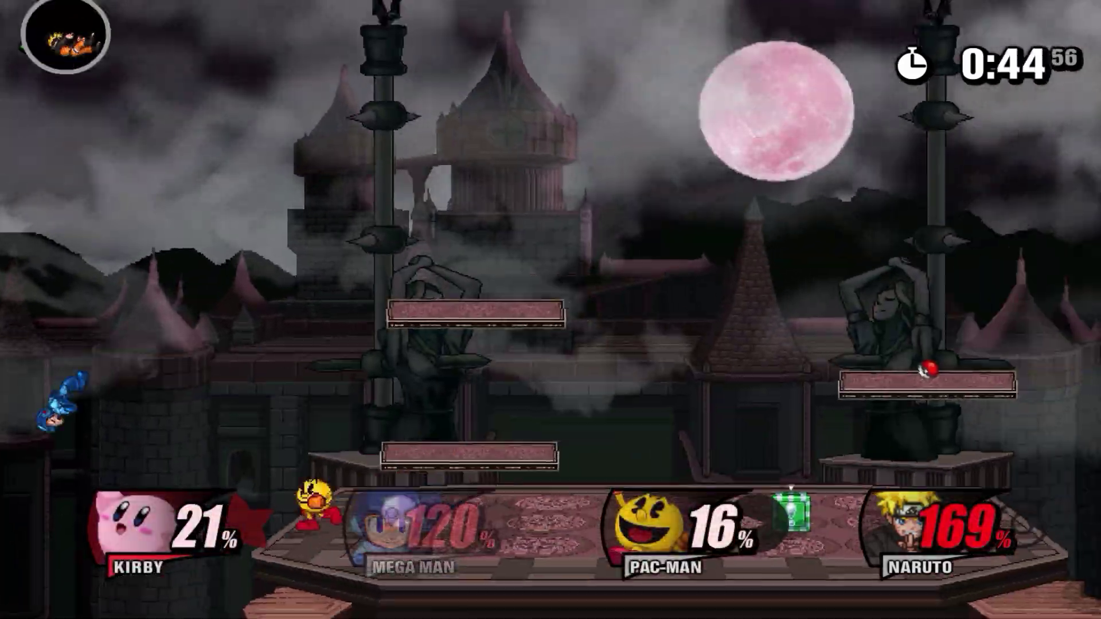
key(a)
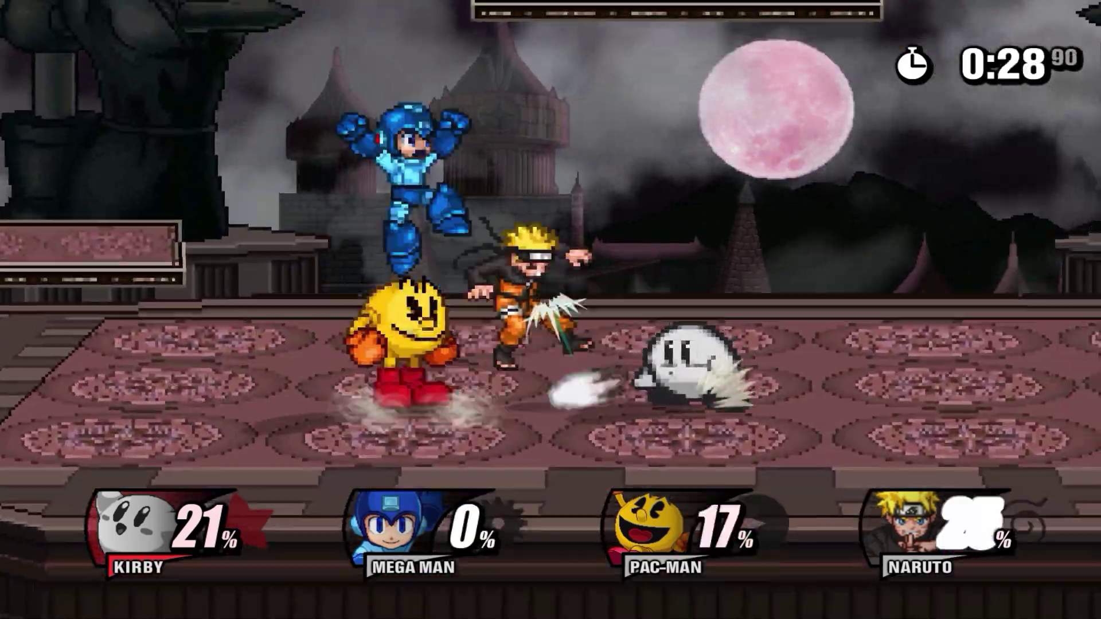
key(a)
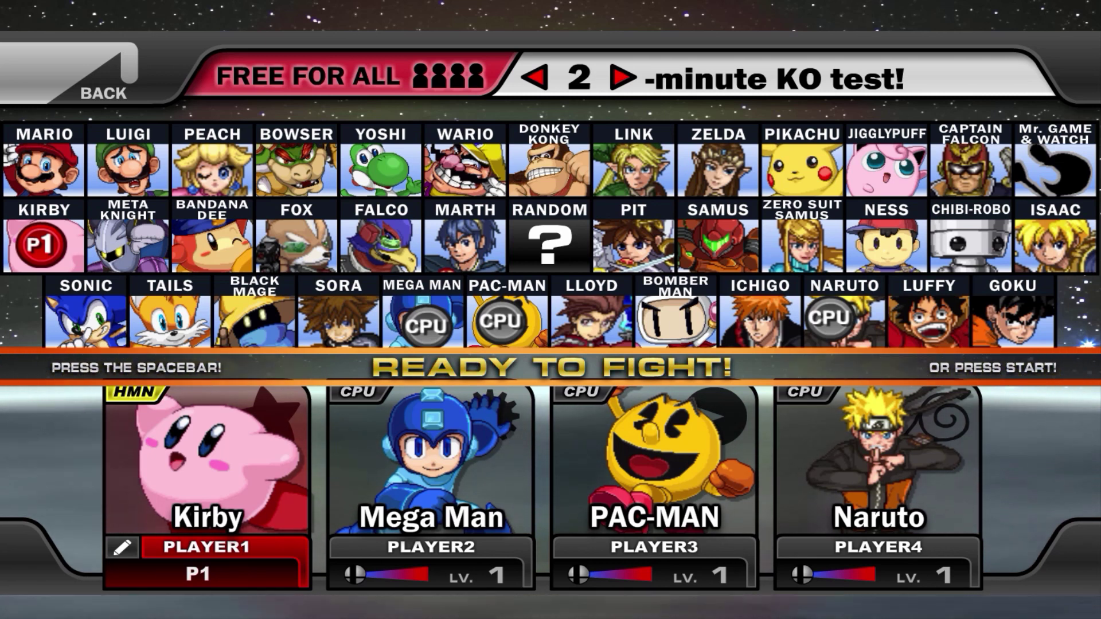
Step: Exit full screen and close the SSF2 Beta game window
key(Escape)
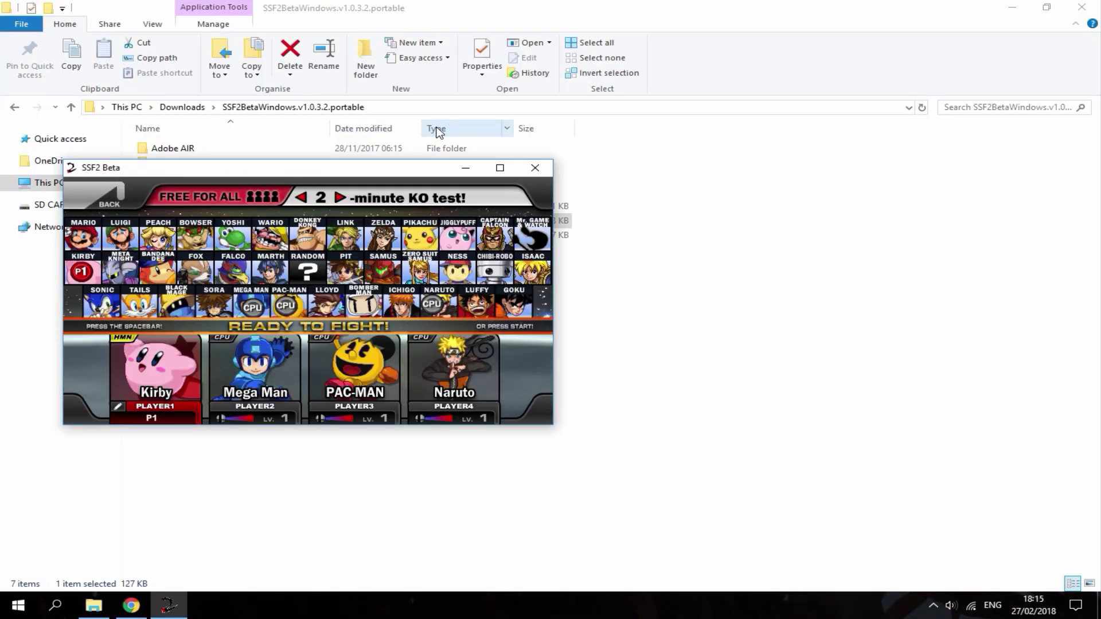
click(536, 167)
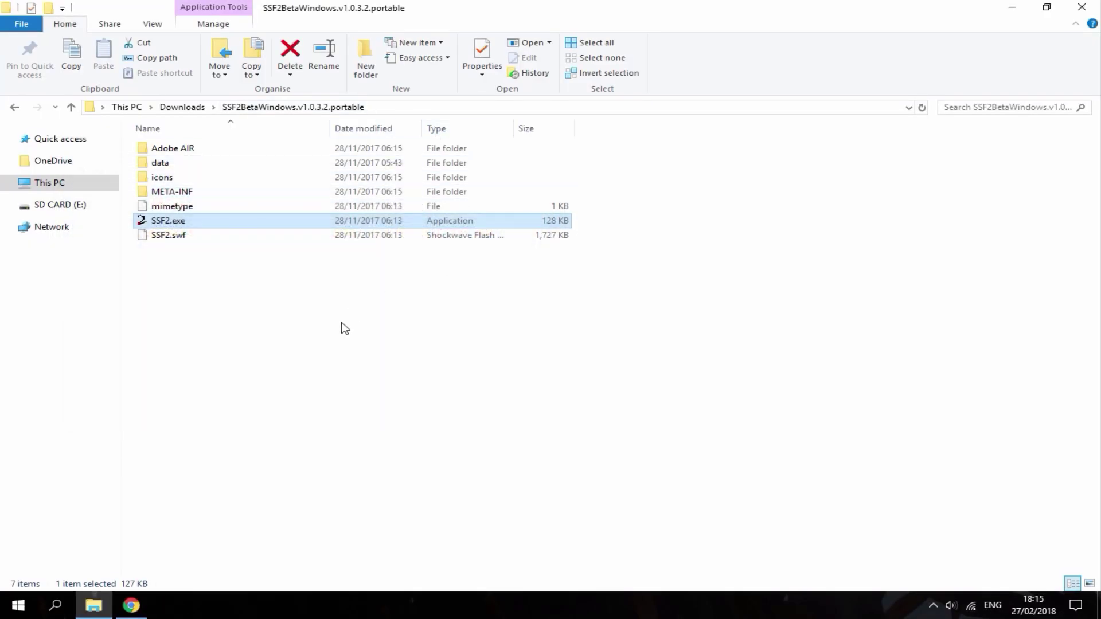